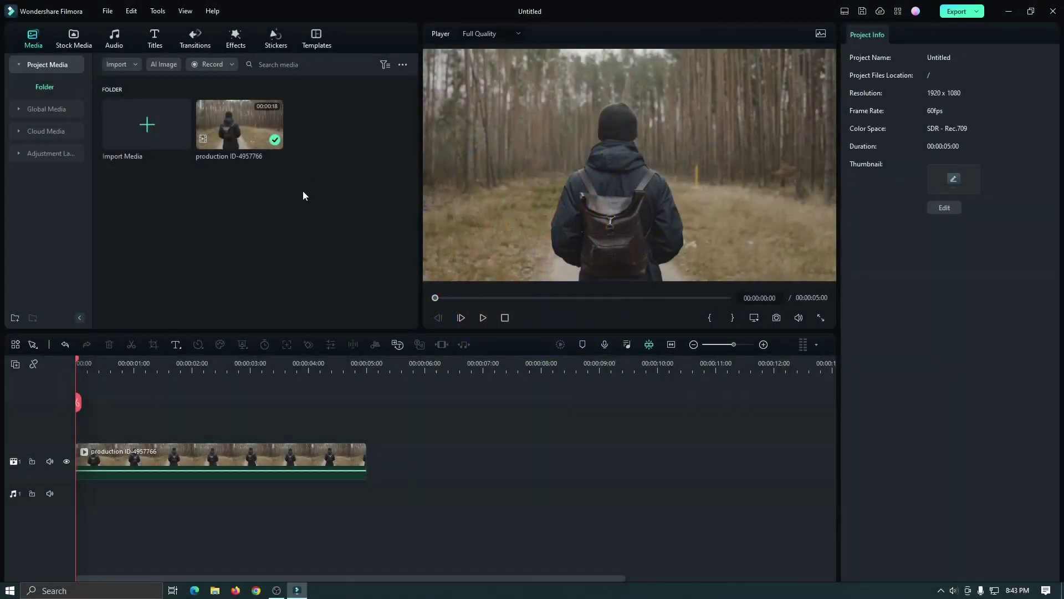
Duplicate the forest clip onto track 2 and hide the original copy on track 1
left_click(146, 463)
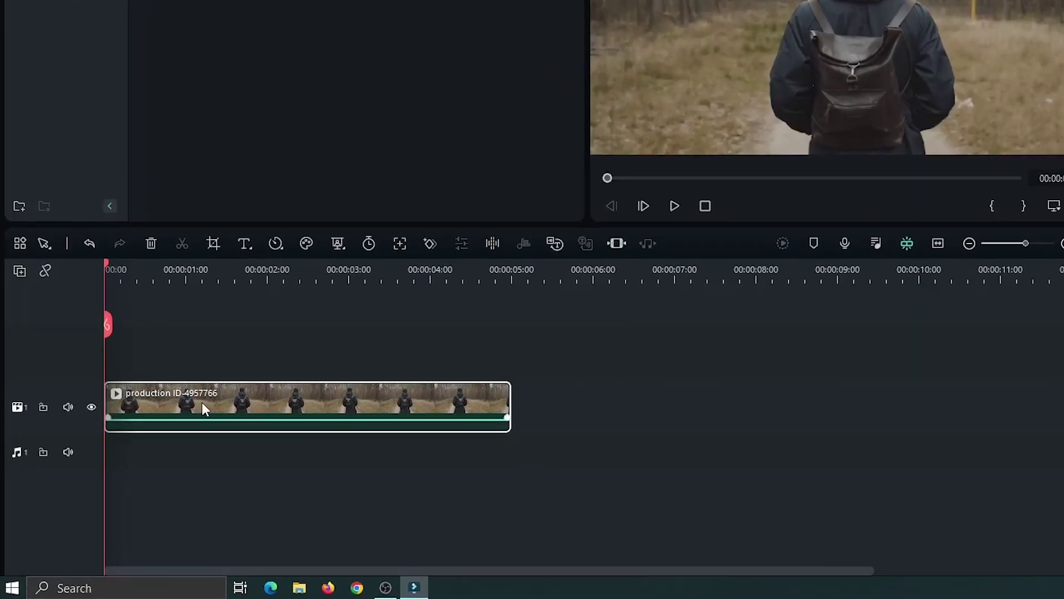
left_click_drag(178, 404, 177, 361)
left_click_drag(155, 268, 94, 275)
left_click(93, 420)
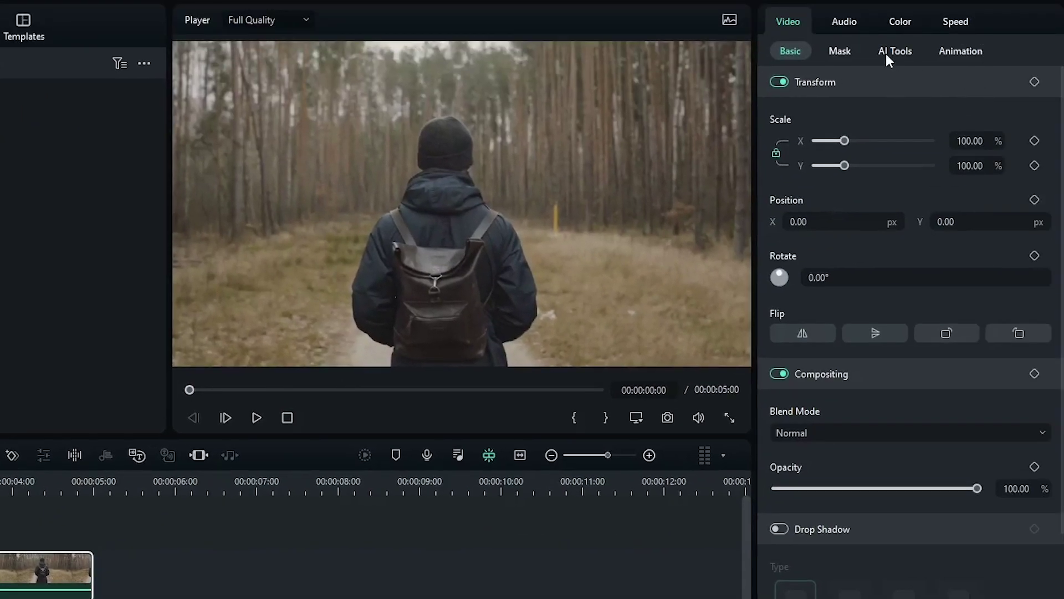
Enable Smart Cutout for the top clip under AI Tools
left_click(889, 51)
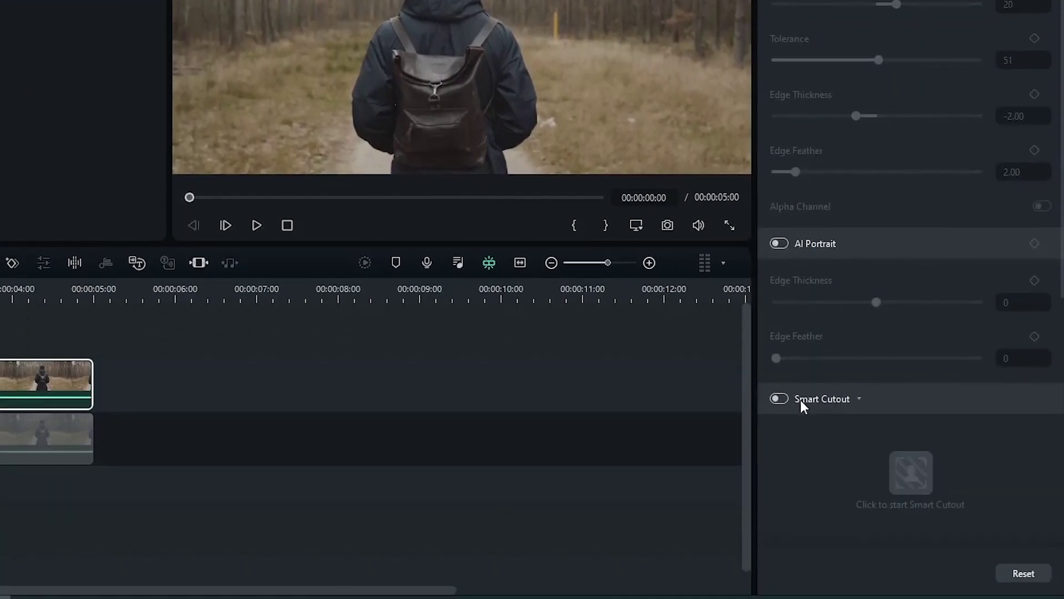
left_click(779, 398)
scroll(998, 432, "down", 2)
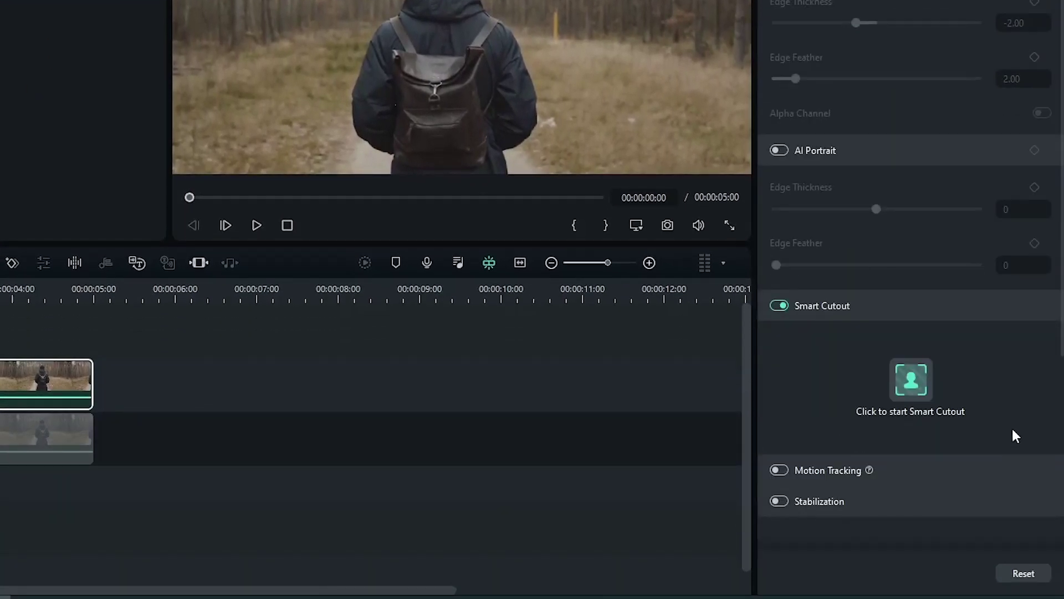
Brush over the walking person, track the cutout through the whole clip, and save it
left_click(923, 388)
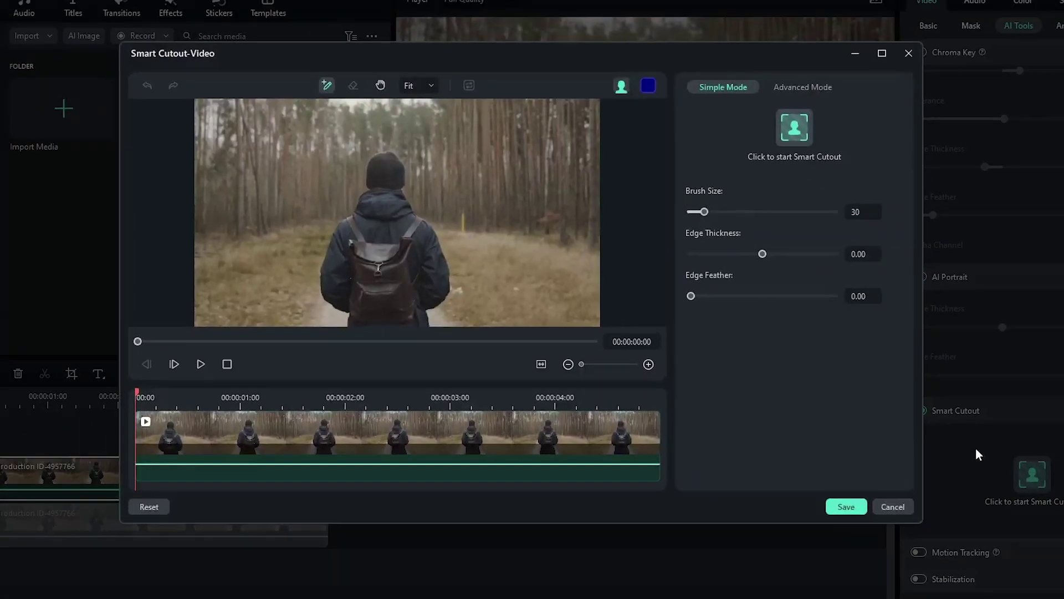
left_click_drag(392, 174, 384, 282)
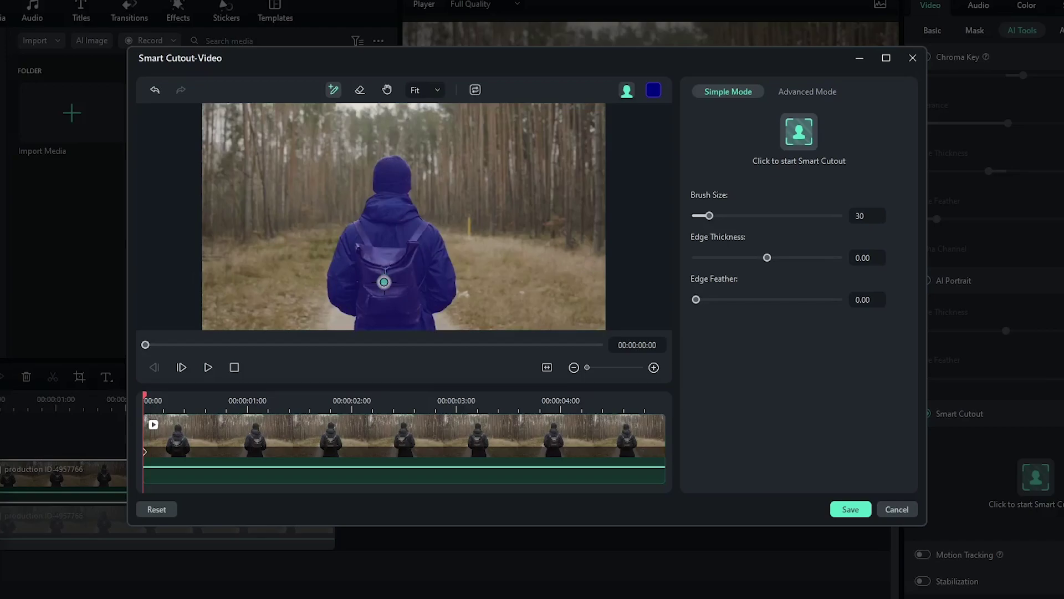
left_click(798, 133)
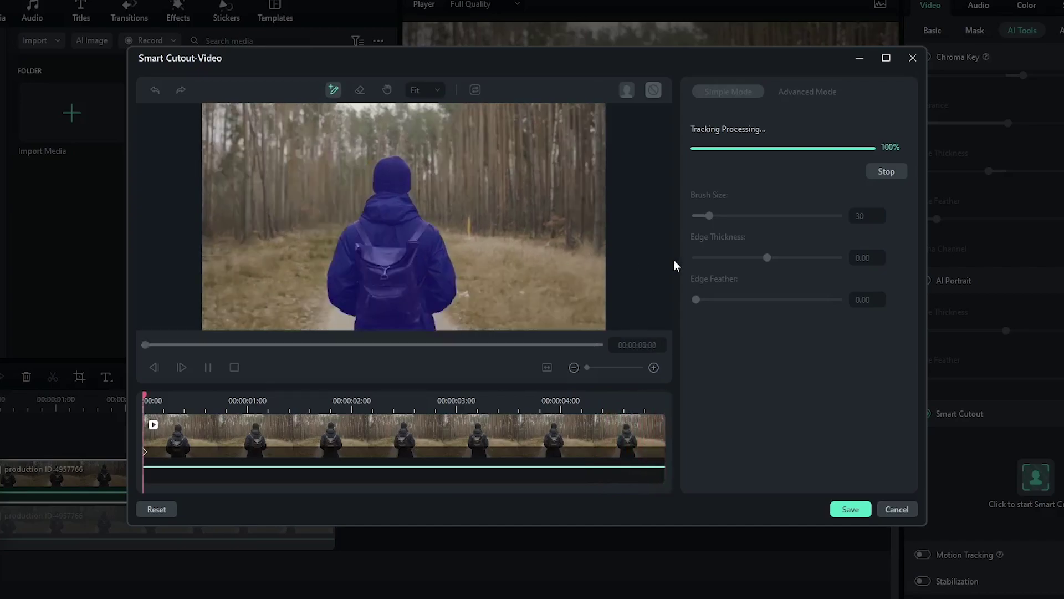
left_click(850, 509)
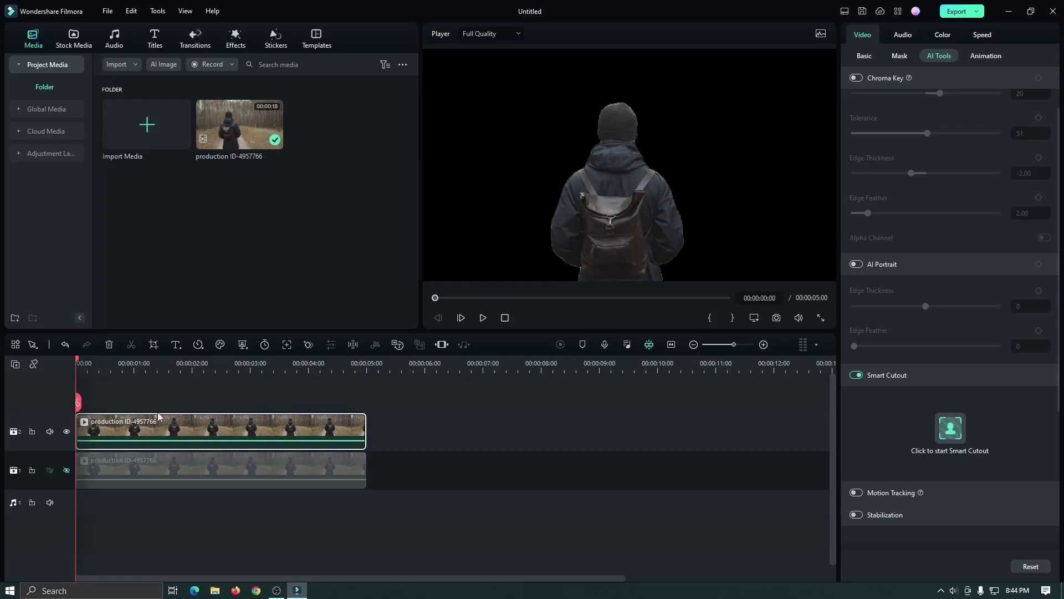
Show the forest background on track 1 again and add a Default Title above the video tracks
left_click(67, 471)
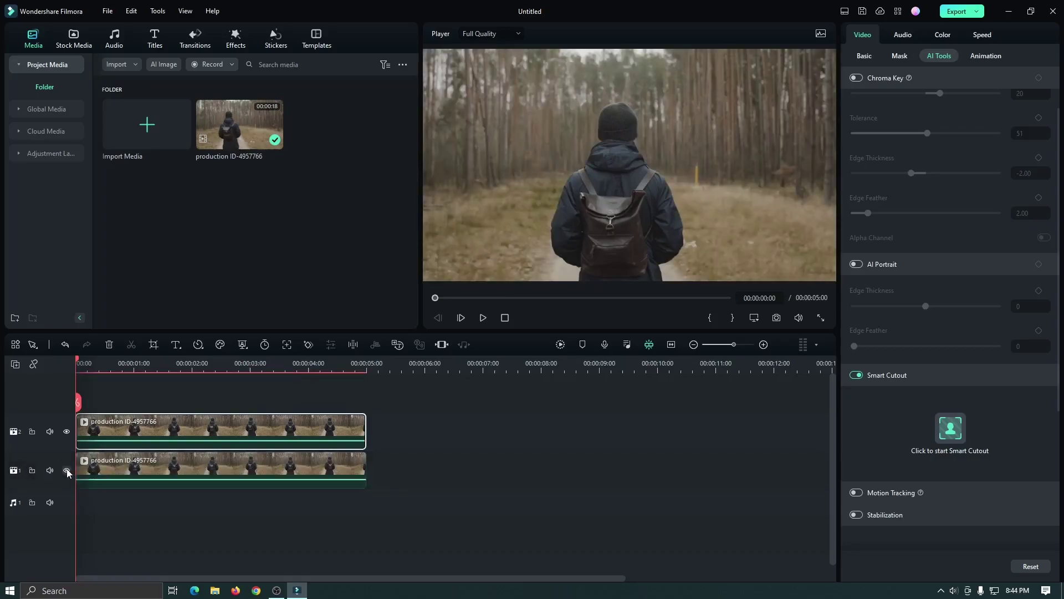
left_click(67, 470)
left_click(67, 470)
left_click(155, 39)
left_click_drag(243, 125, 188, 401)
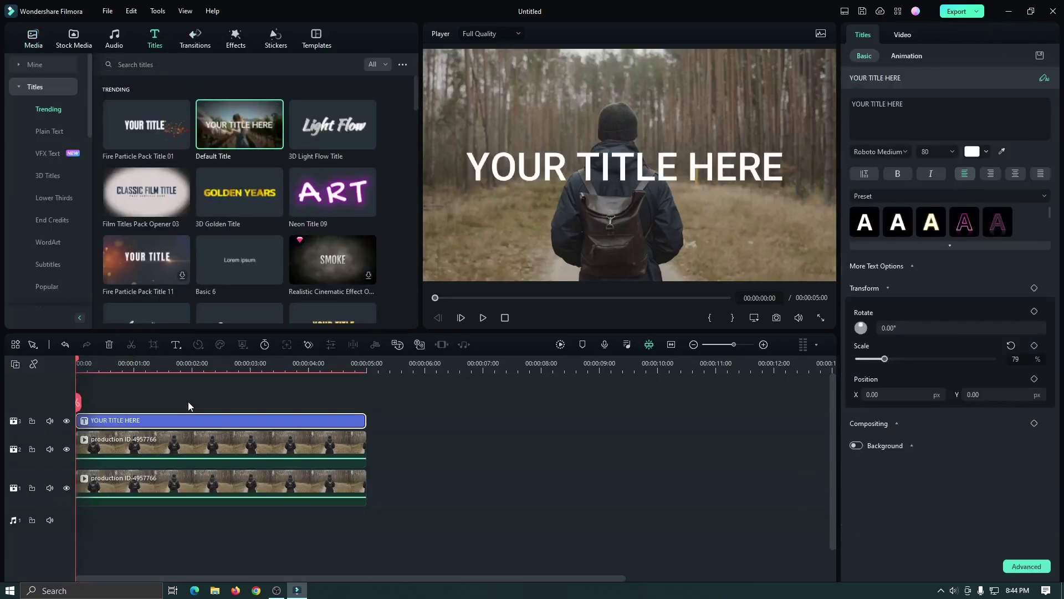
Change the title text to SUBSCRIBE in Montserrat Black and enlarge it across the frame
double_click(592, 160)
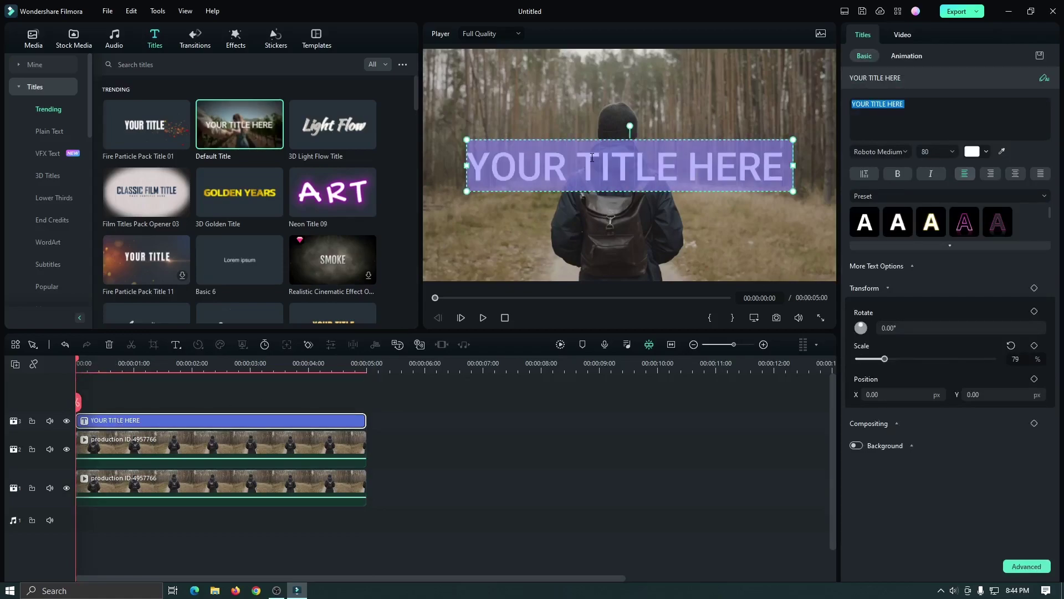
type("SUBSCRIB")
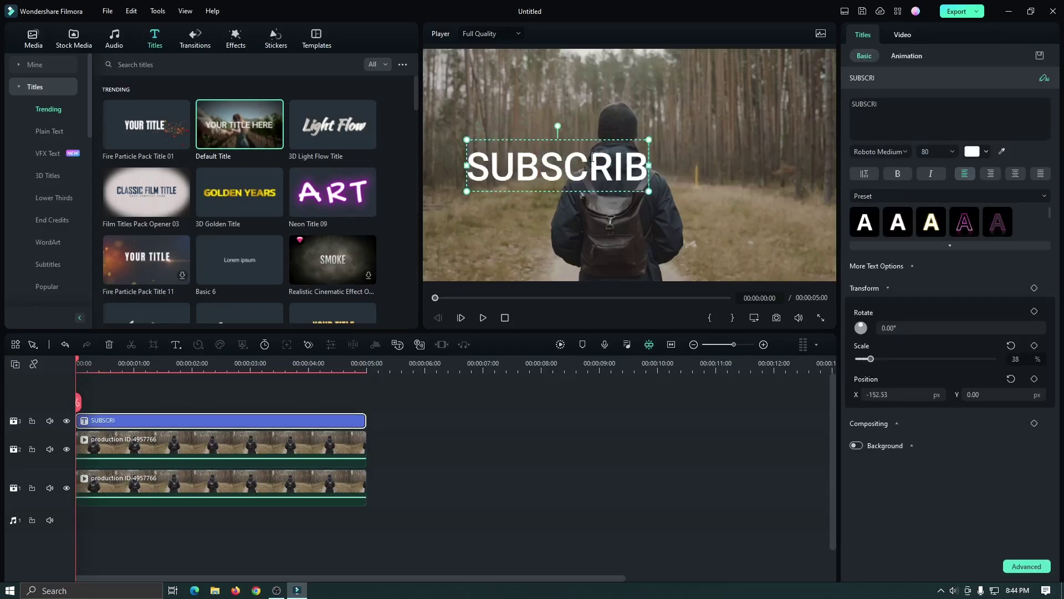
type("E")
key("ctrl+a")
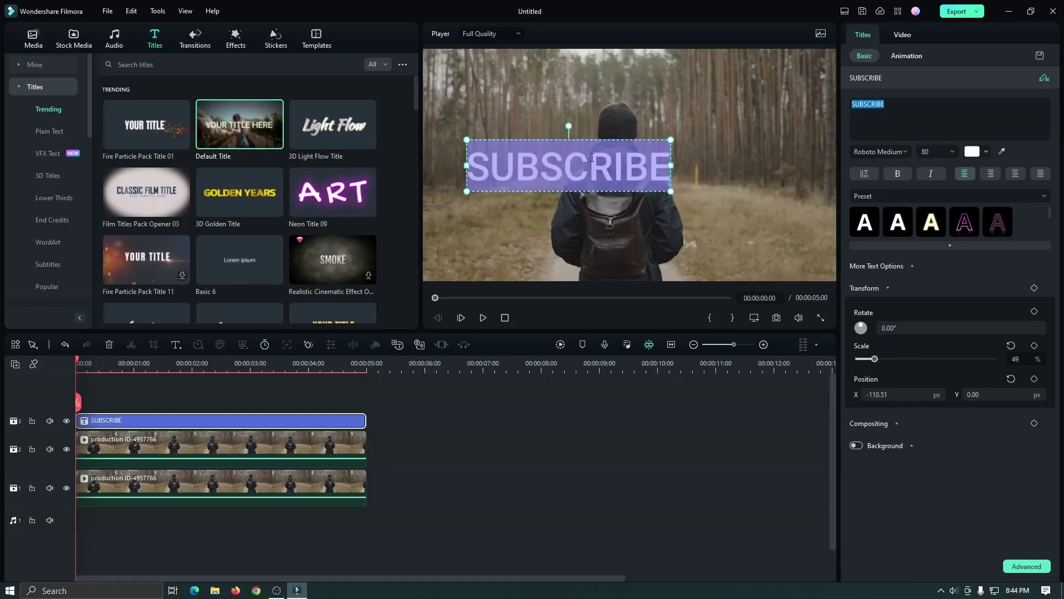
left_click(885, 152)
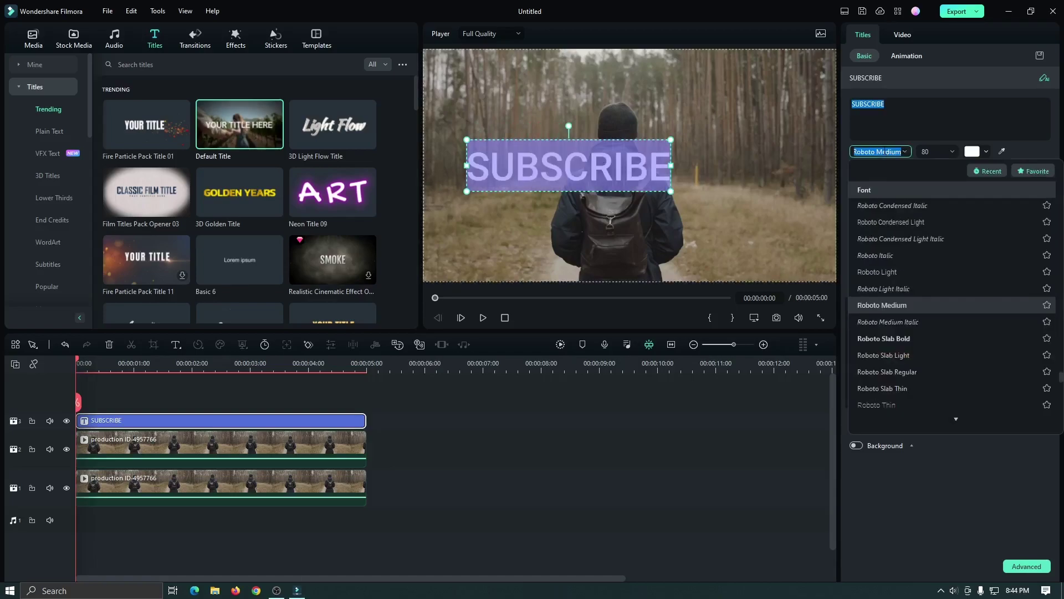
type("monts")
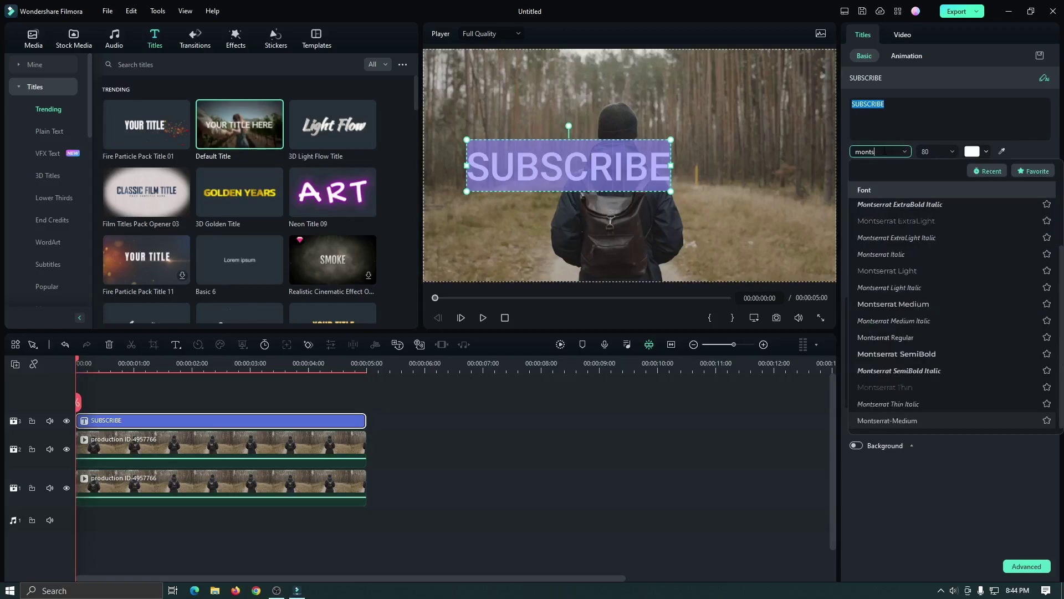
type("errat")
left_click(906, 214)
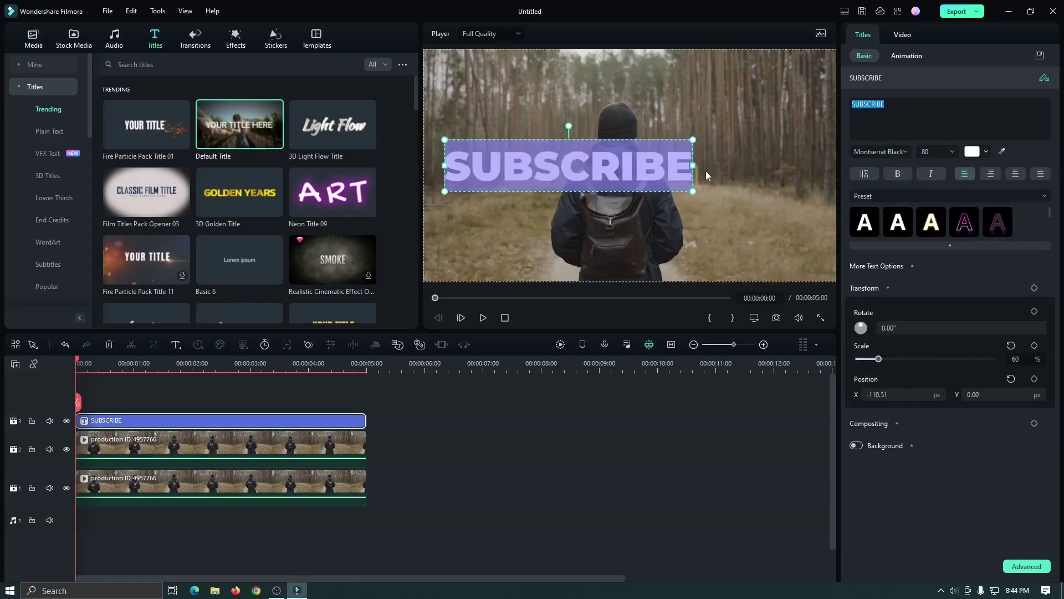
left_click_drag(692, 140, 716, 156)
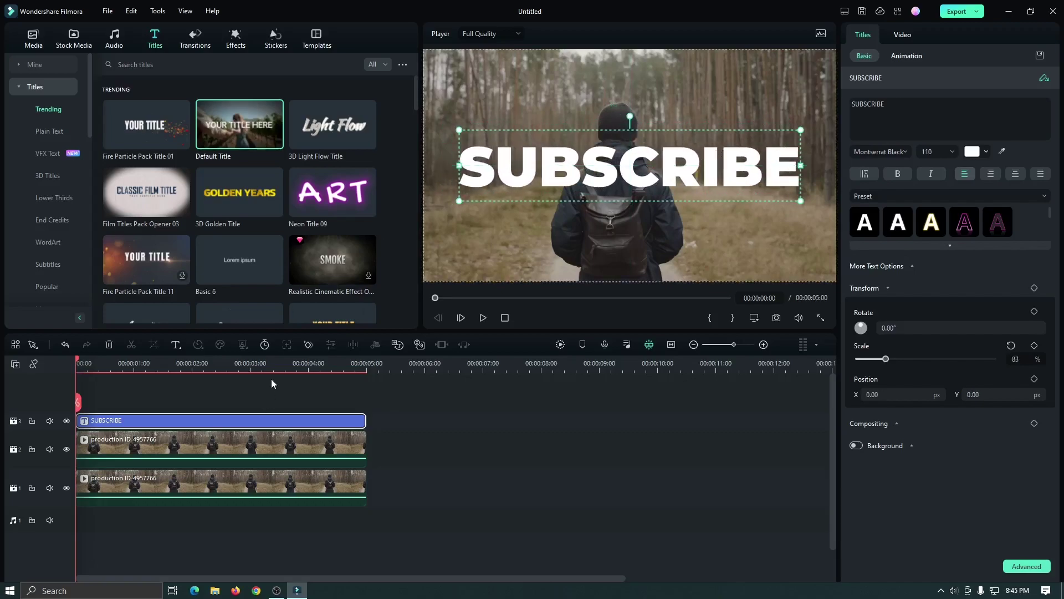
Give the SUBSCRIBE title a white outline in Advanced Text Edit and apply it
left_click(1043, 565)
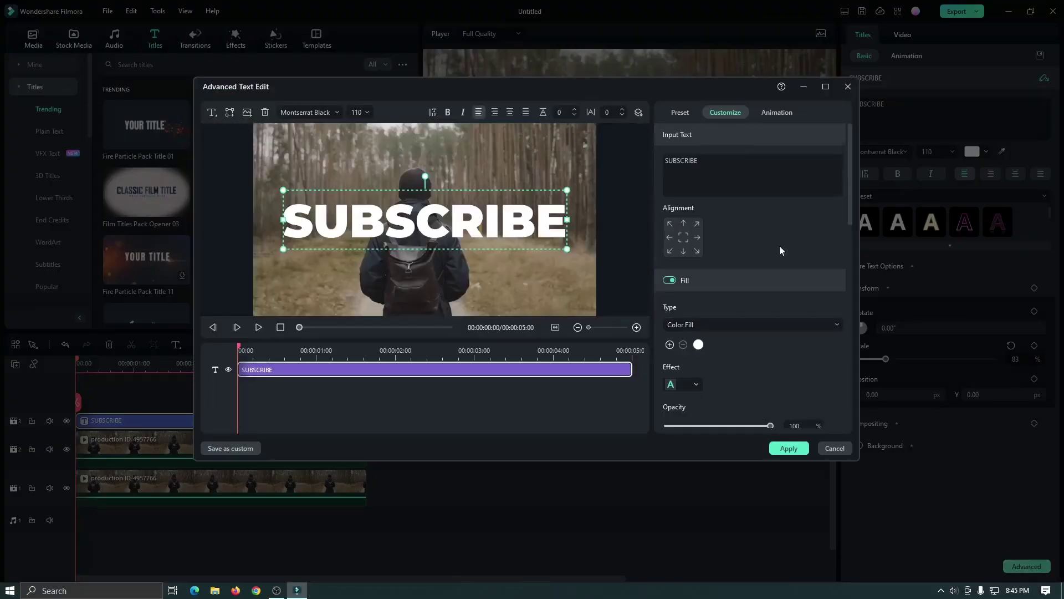
scroll(779, 245, "down", 5)
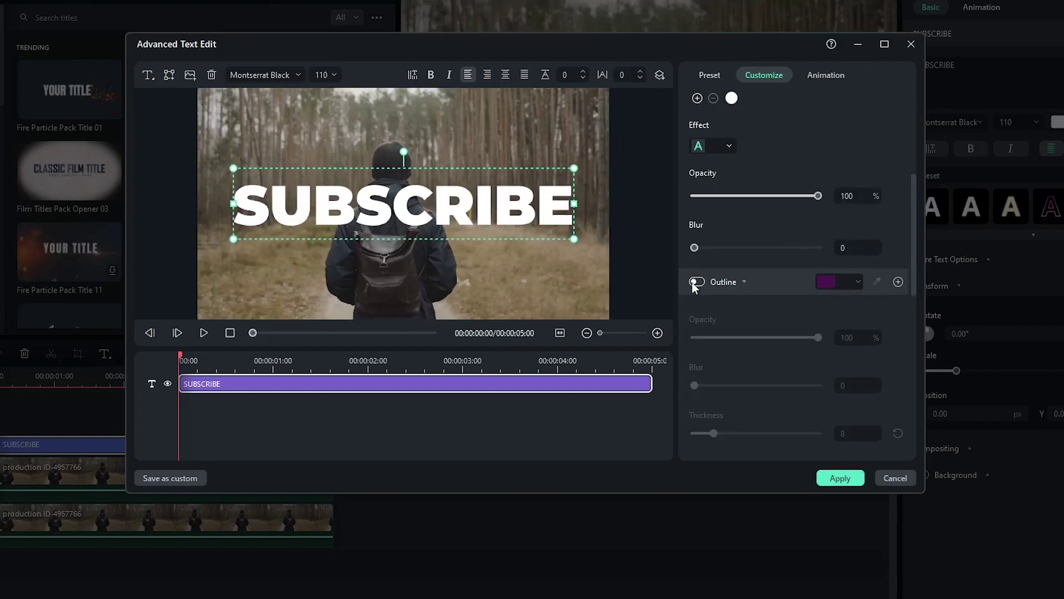
left_click(694, 282)
left_click(827, 283)
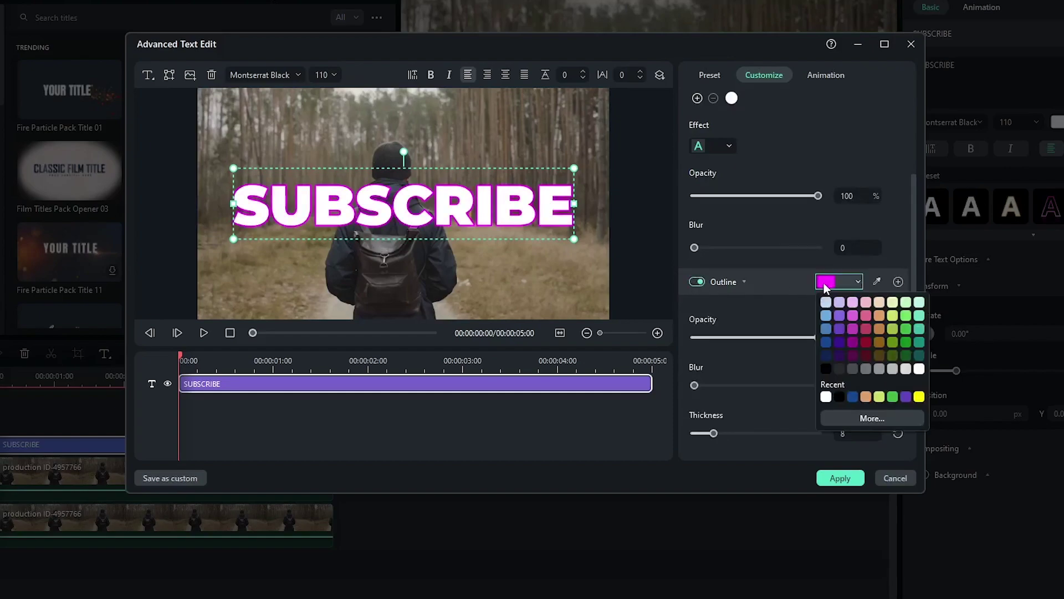
left_click(827, 397)
scroll(829, 396, "down", 1)
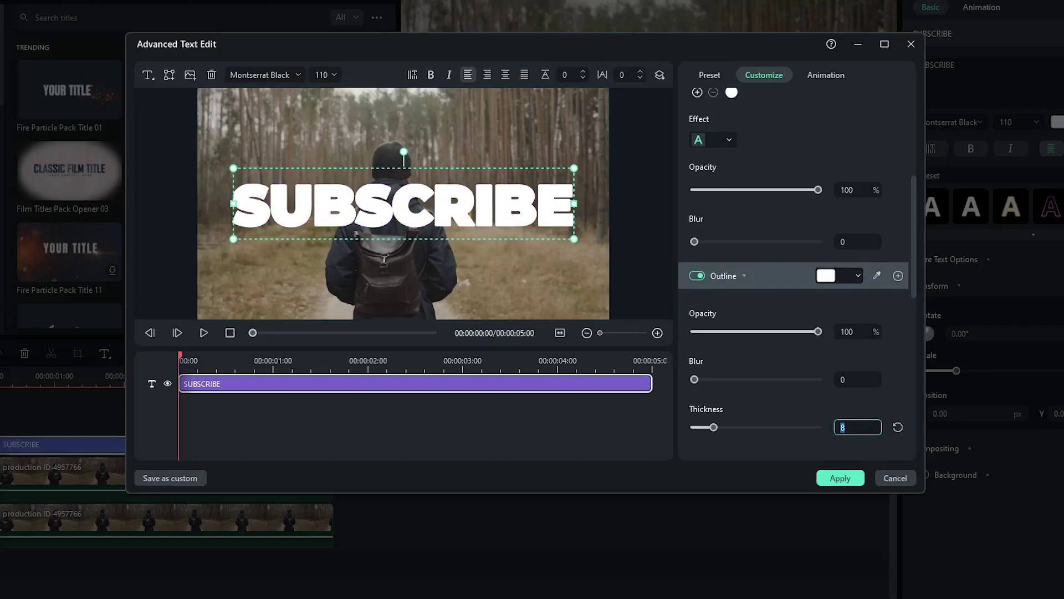
left_click(840, 479)
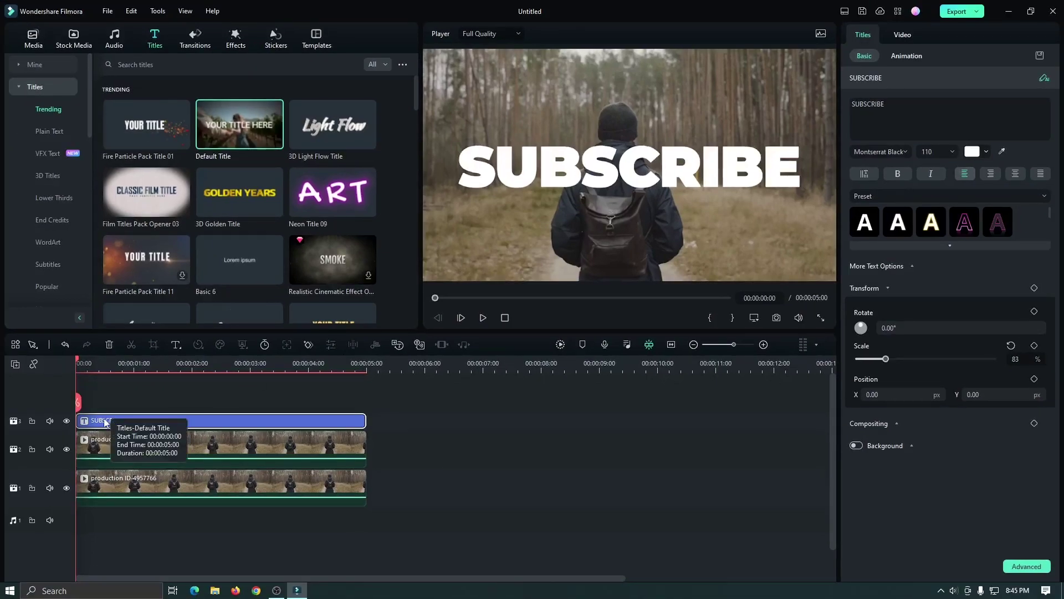
Copy the SUBSCRIBE title onto a new track 4 and hide track 3
left_click_drag(104, 423, 100, 403)
left_click(112, 361)
left_click_drag(112, 362, 76, 365)
left_click(66, 439)
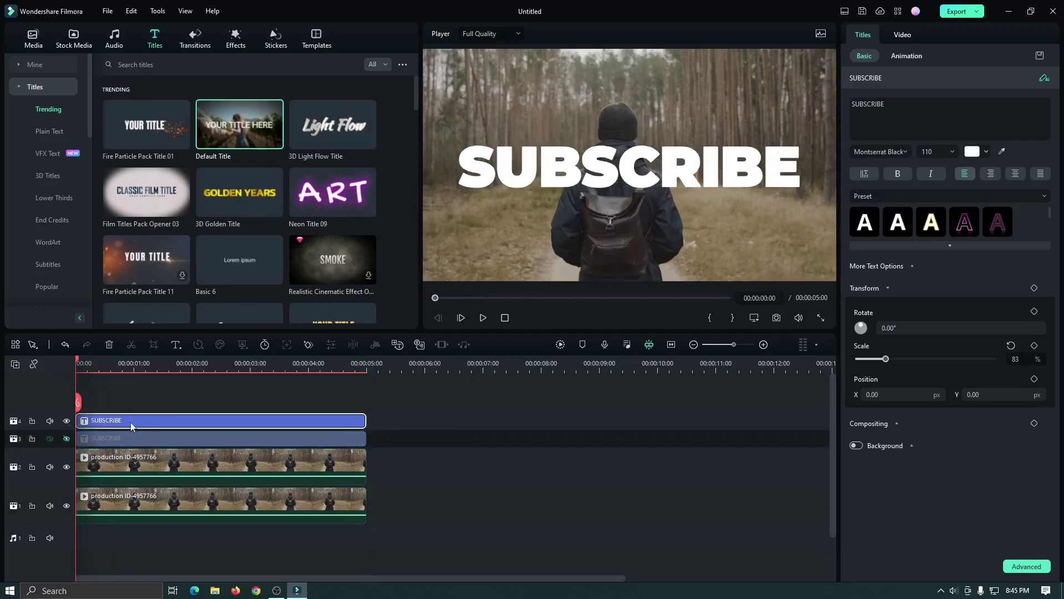
Turn off the text fill on the top SUBSCRIBE copy so only the outline remains, and apply
left_click(1028, 566)
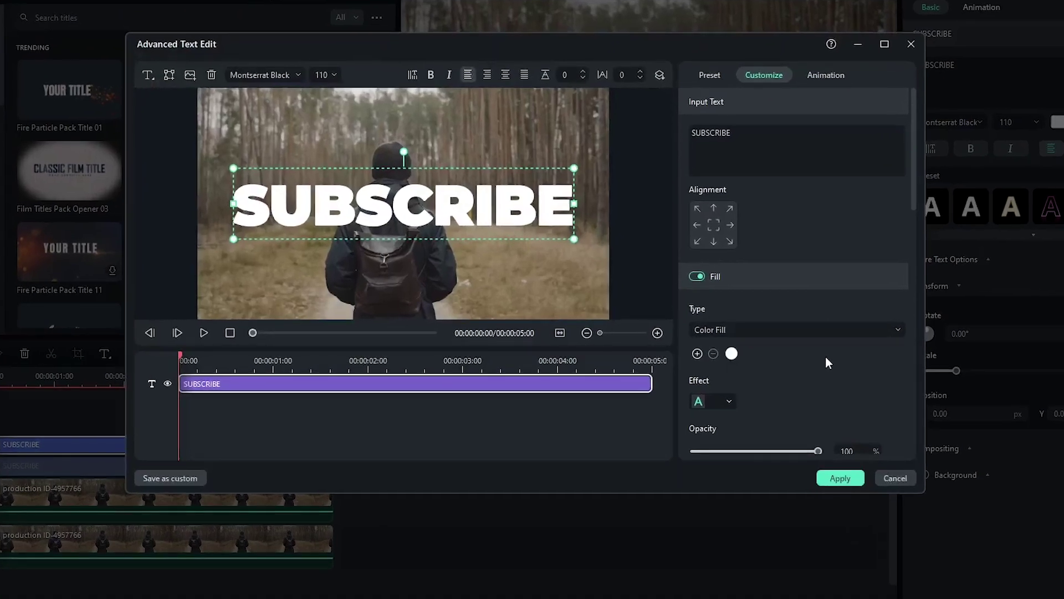
scroll(777, 347, "down", 2)
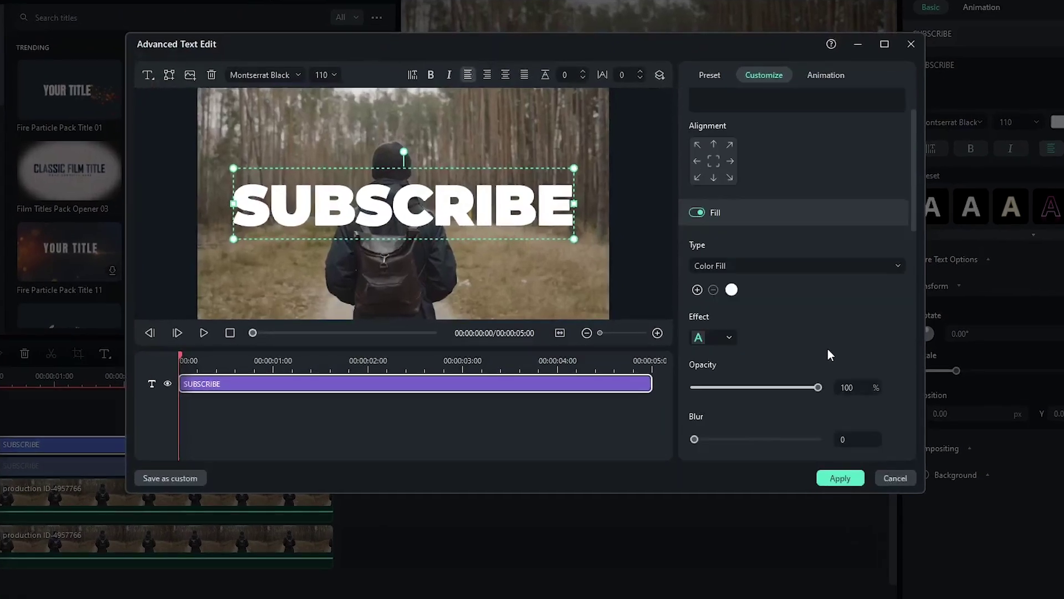
left_click(697, 213)
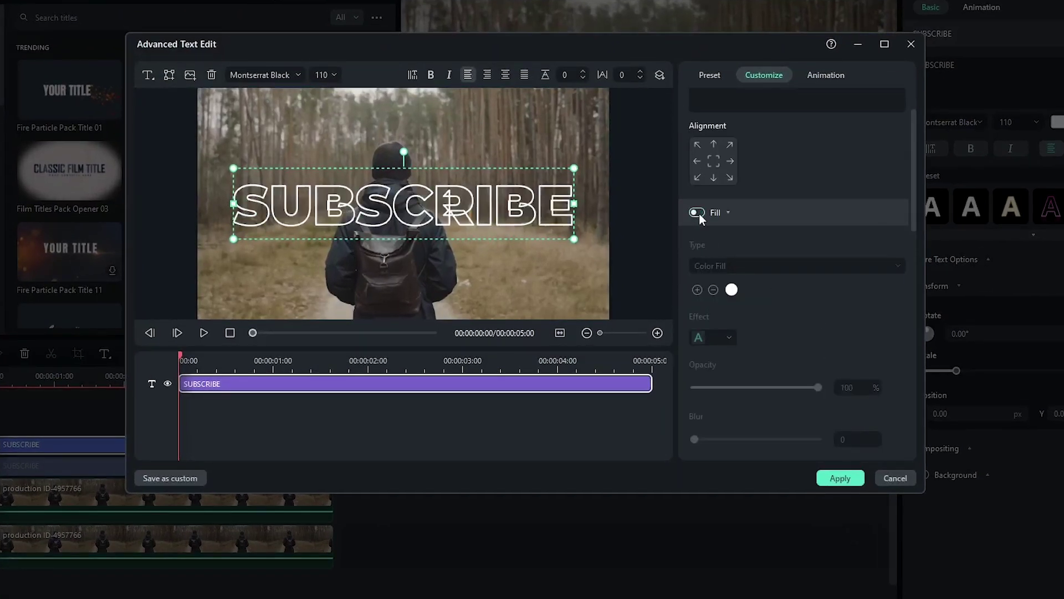
left_click(837, 478)
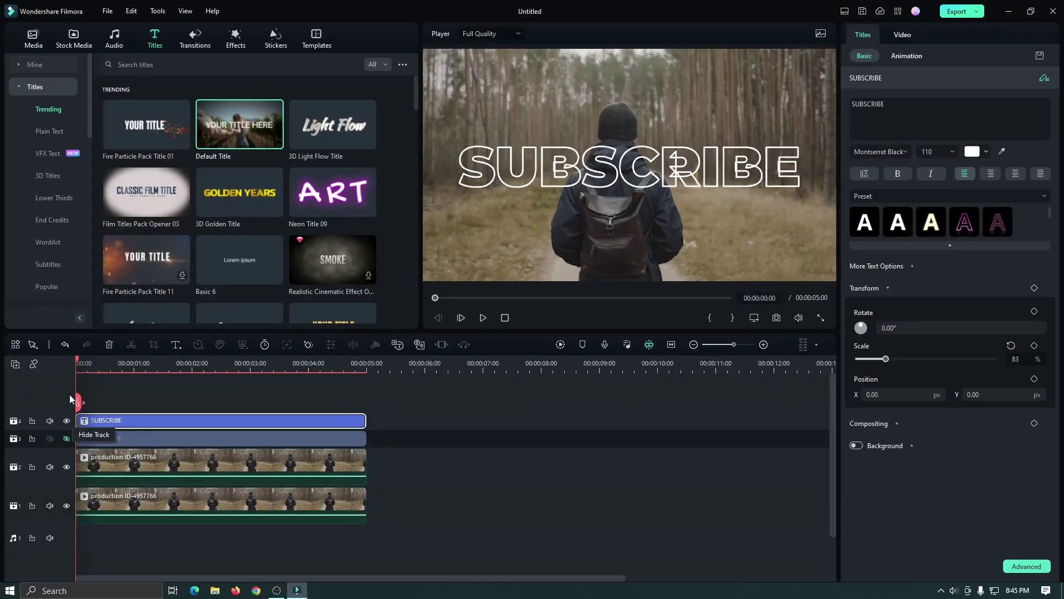
Show the lower title track again and move the track 2 video clip aside to 5 seconds
left_click(66, 439)
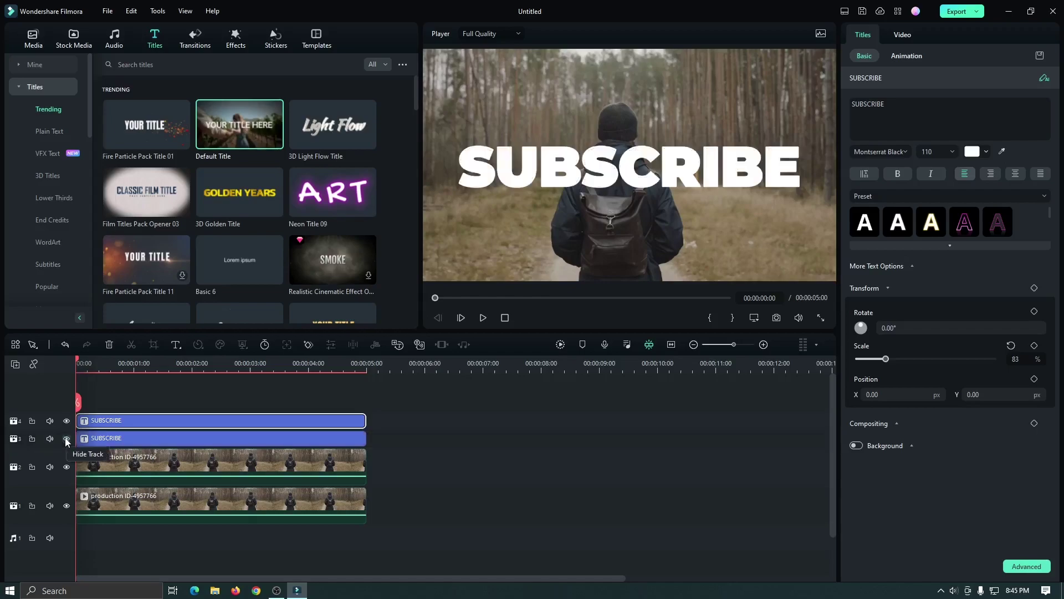
left_click(66, 439)
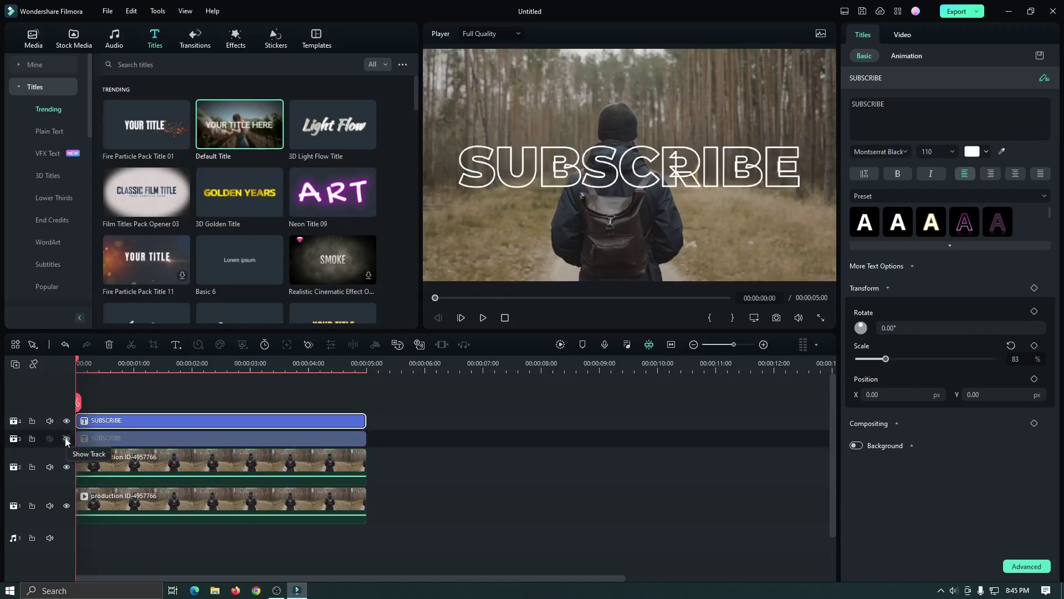
left_click(66, 439)
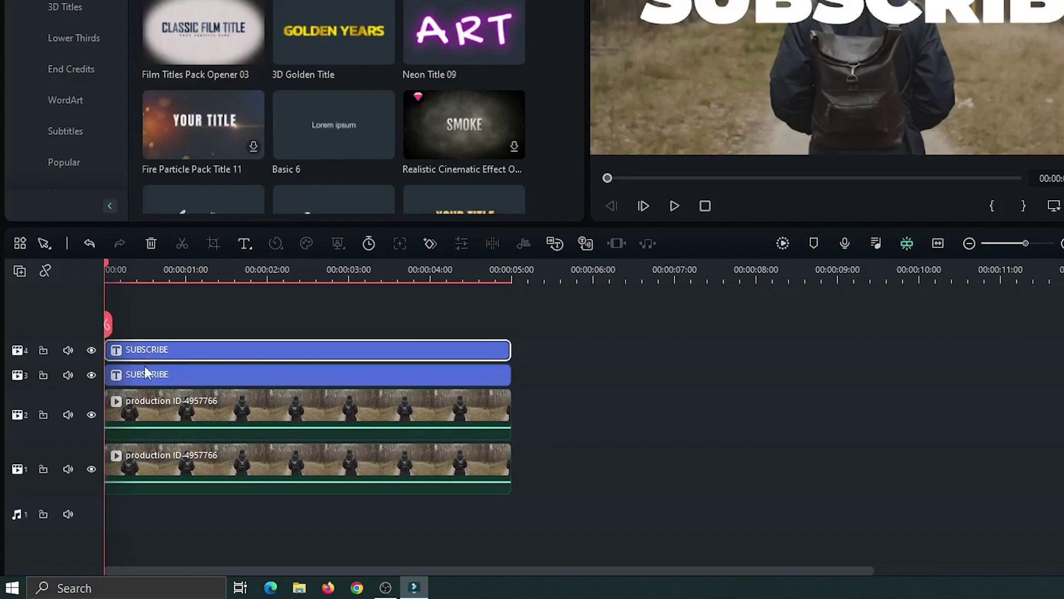
left_click(143, 373)
left_click(154, 408)
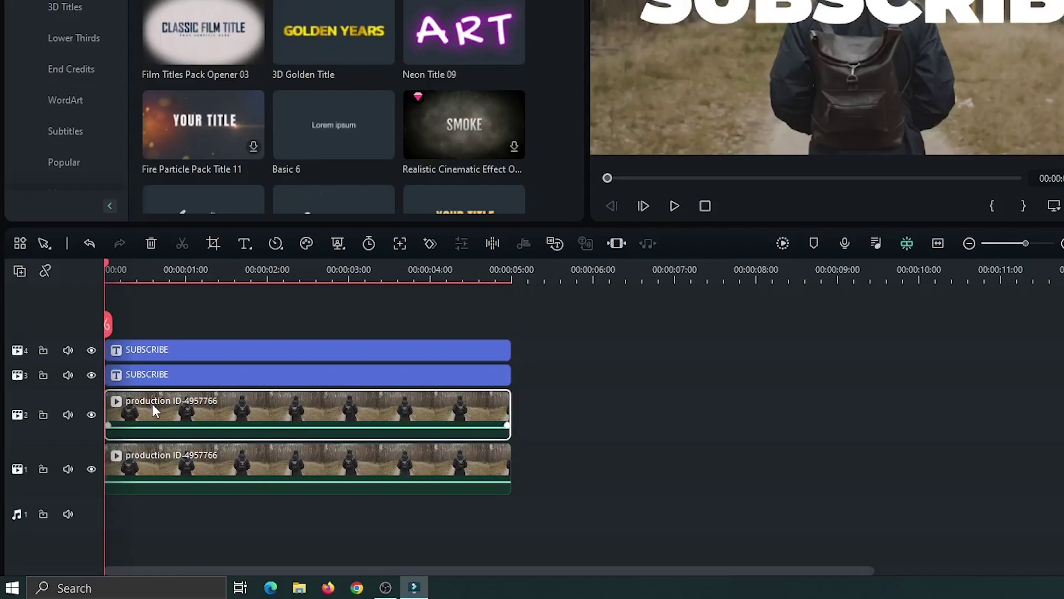
left_click_drag(142, 409, 558, 404)
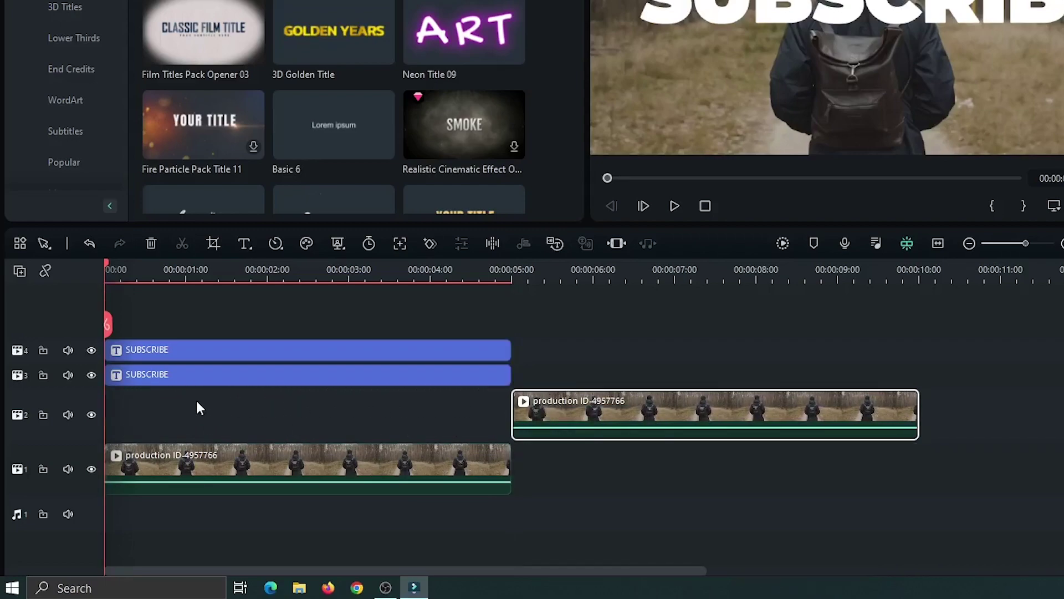
Move the filled SUBSCRIBE title down to track 2 and place the video clip on track 3 at 00:00
left_click(155, 376)
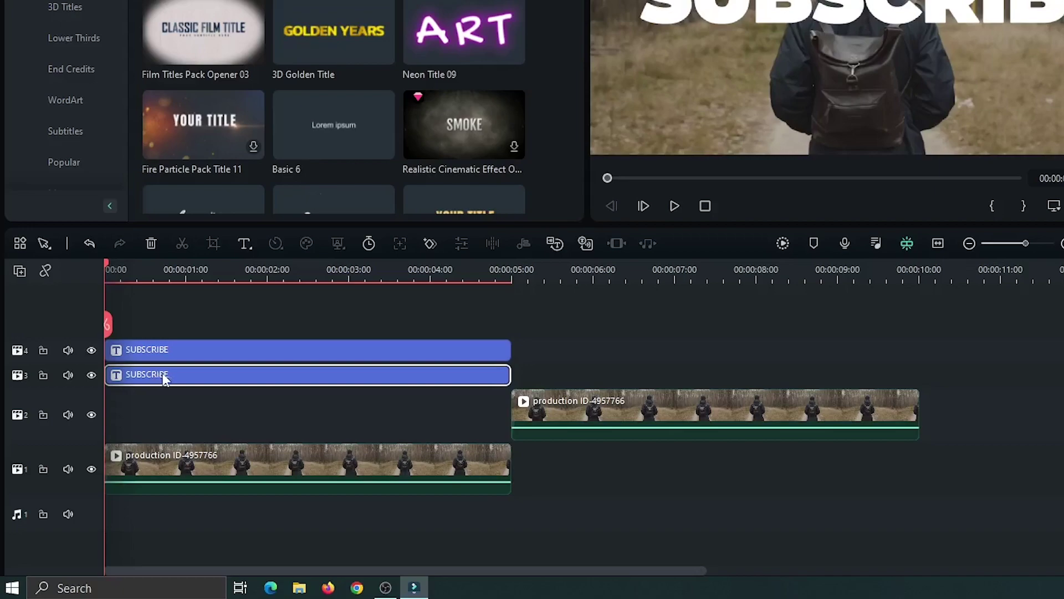
left_click_drag(164, 378, 160, 412)
left_click(641, 420)
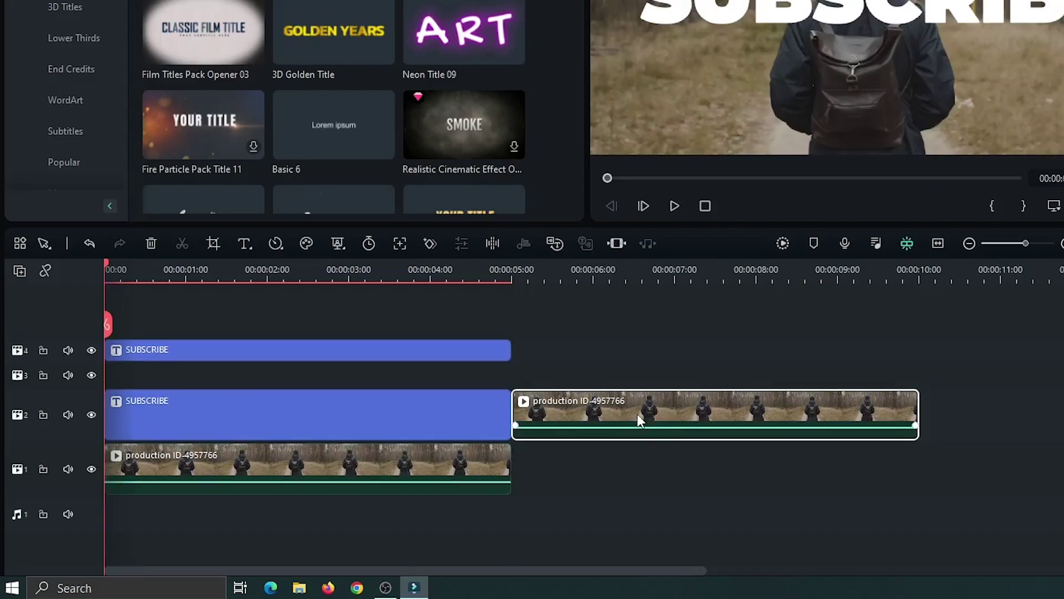
left_click_drag(641, 419, 206, 381)
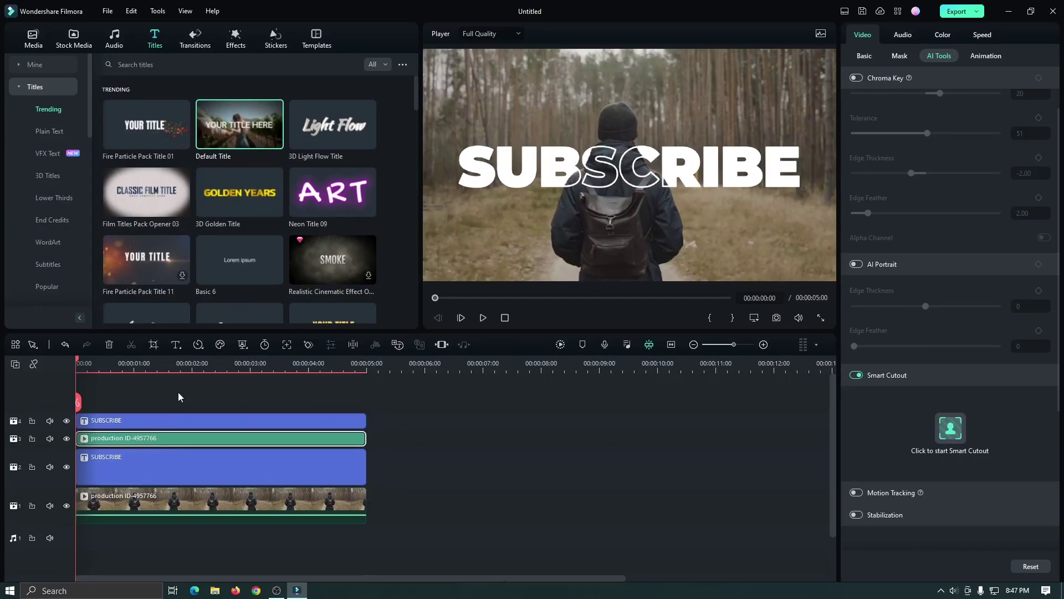
key("space")
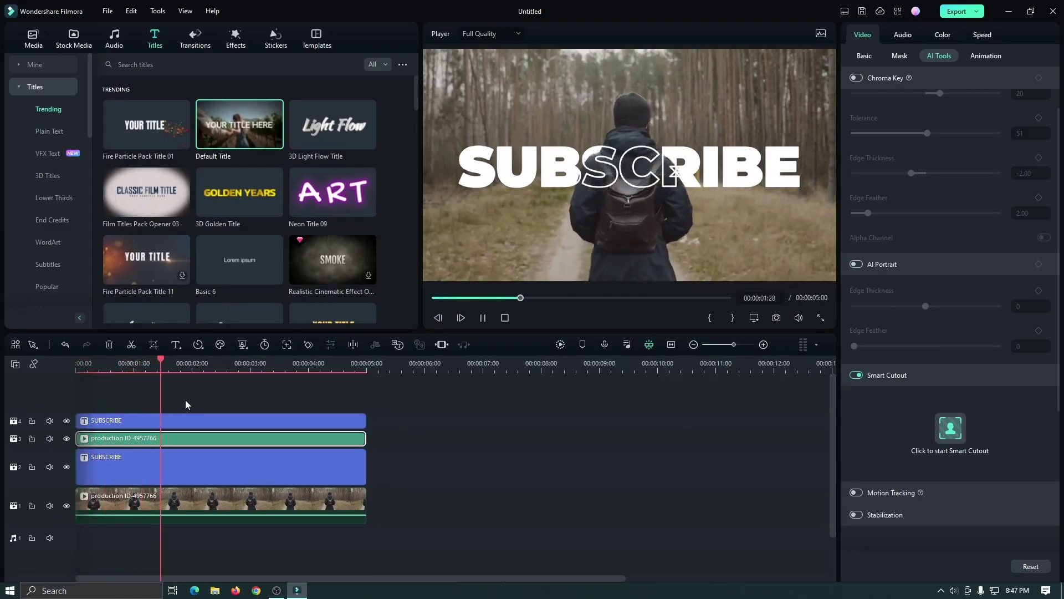
left_click_drag(462, 301, 405, 303)
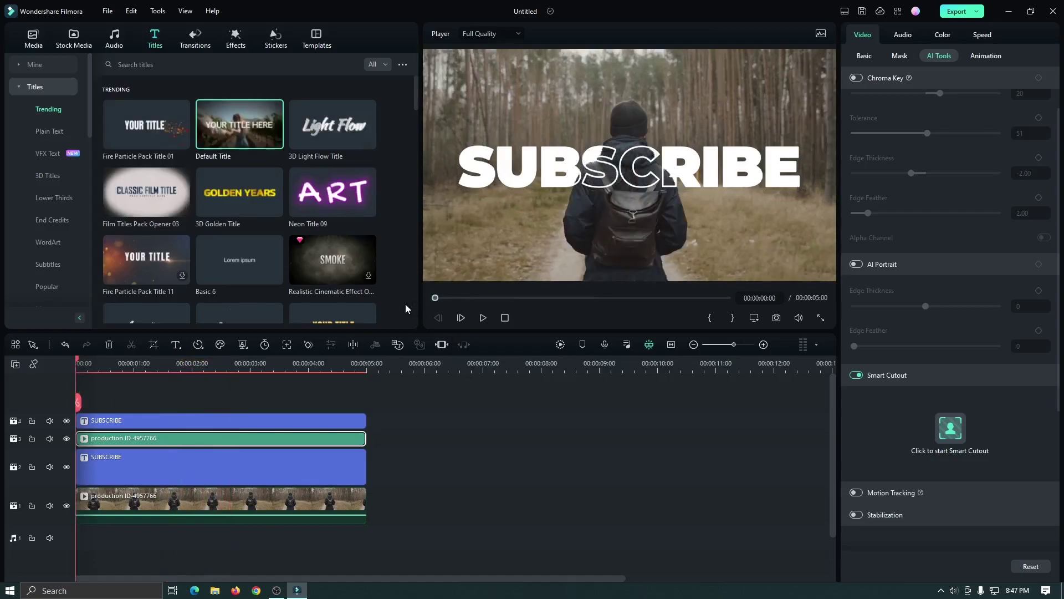
key("space")
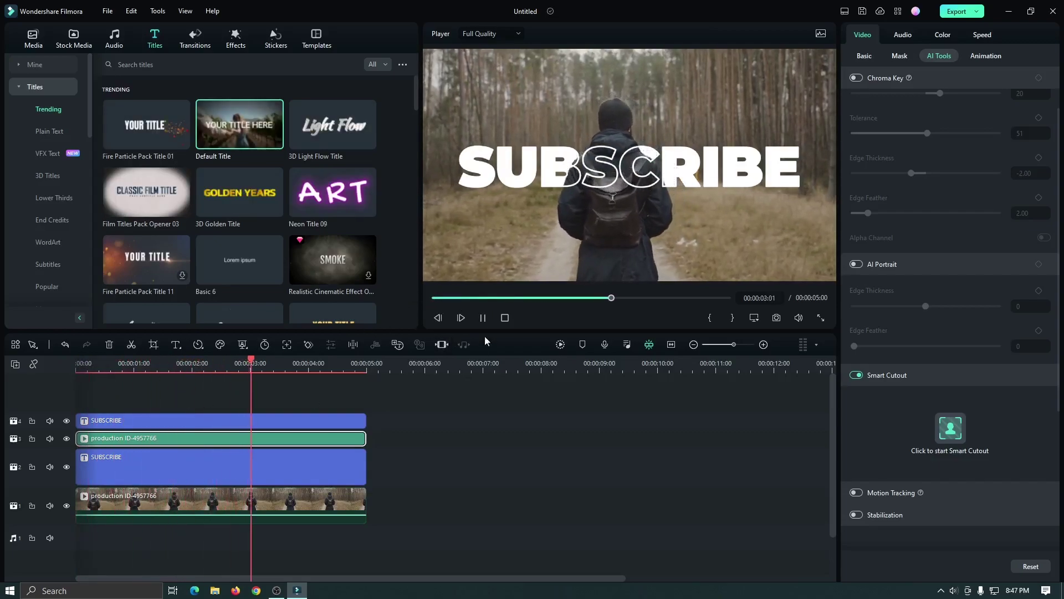
left_click_drag(460, 299, 414, 301)
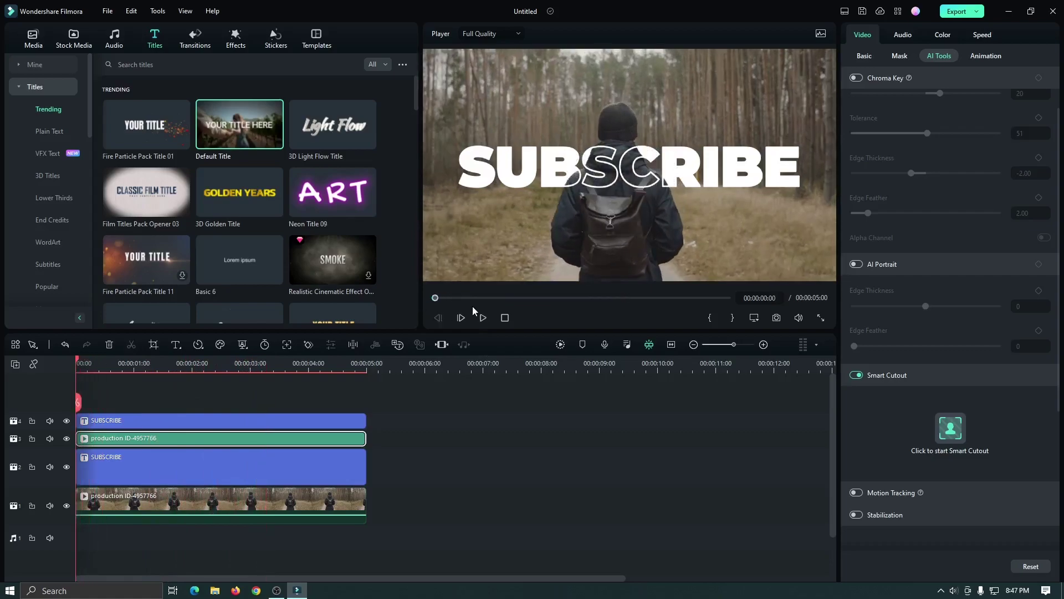
key("space")
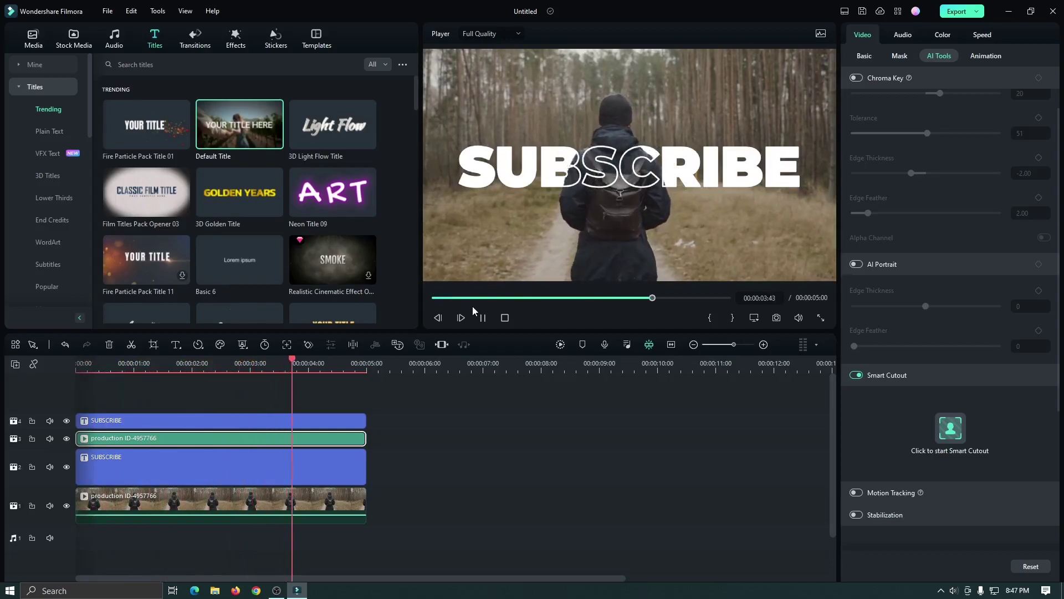
left_click_drag(473, 299, 431, 302)
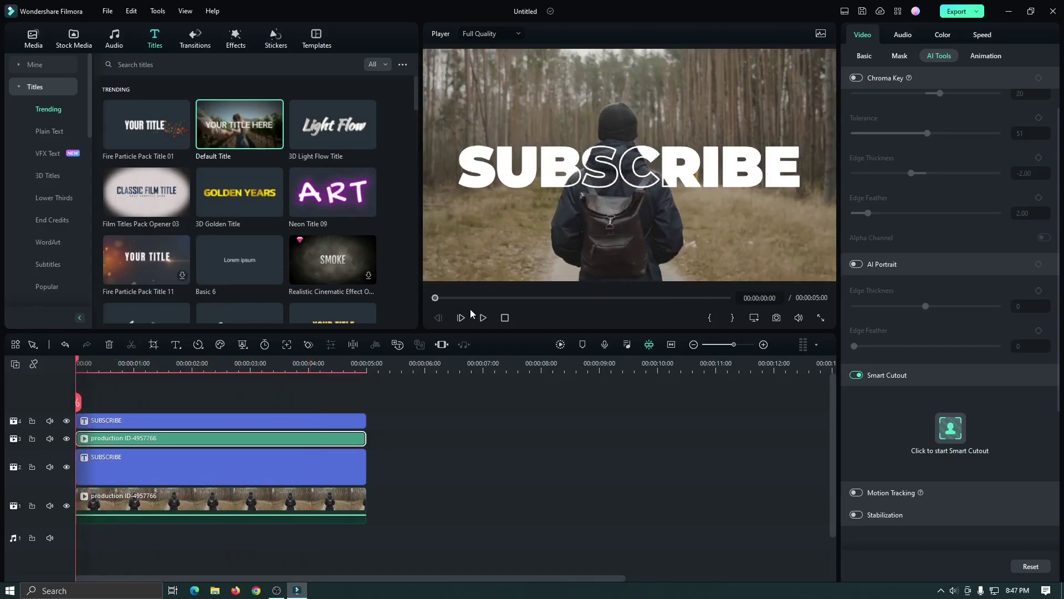
key("space")
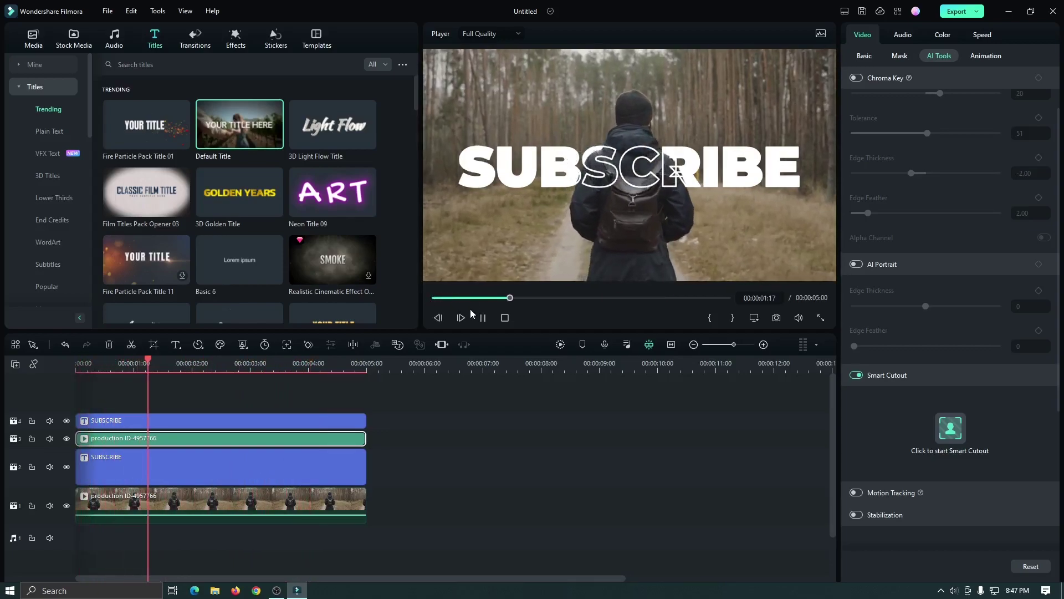